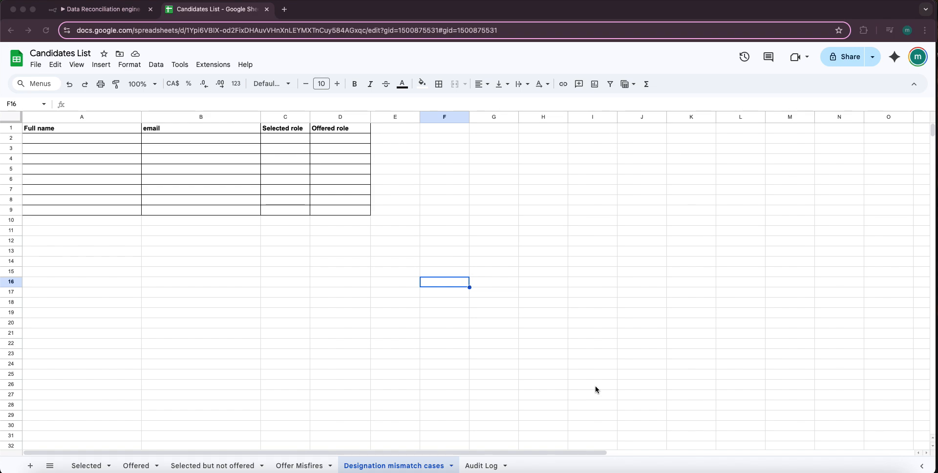
View the reconciliation workflow, then review the Selected, Offered and Audit Log sheets in the Candidates List spreadsheet.
left_click(107, 10)
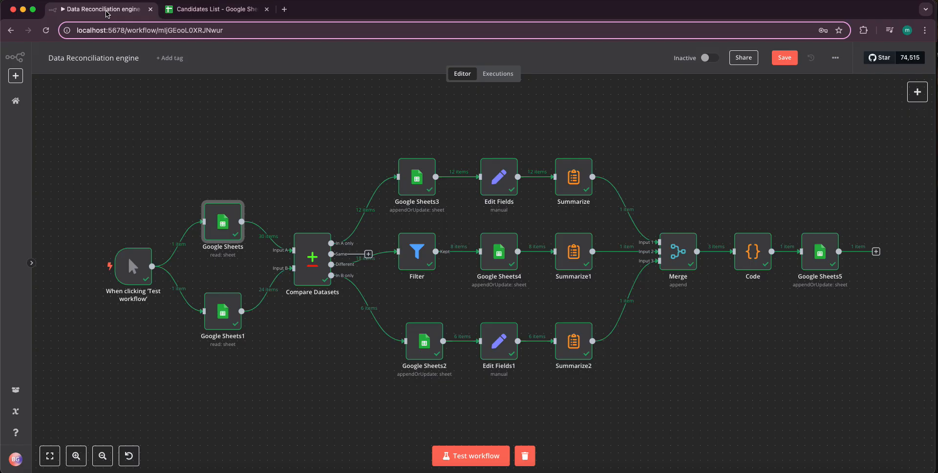
left_click(205, 11)
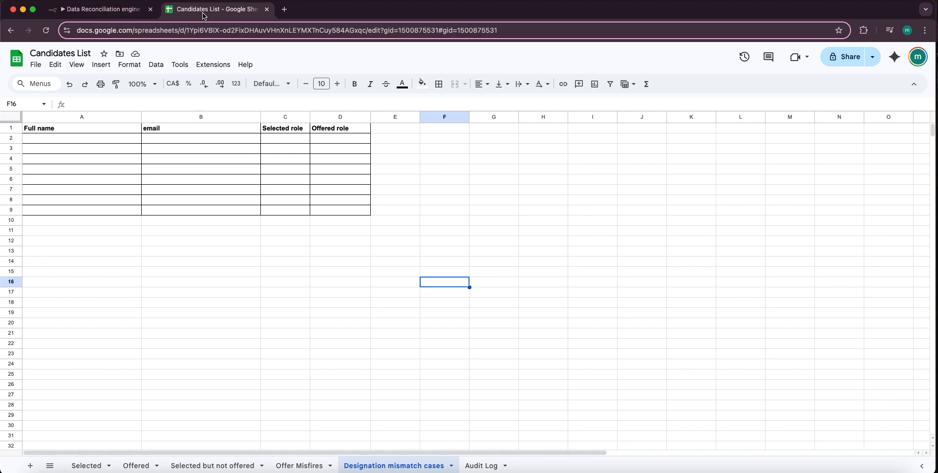
left_click(90, 466)
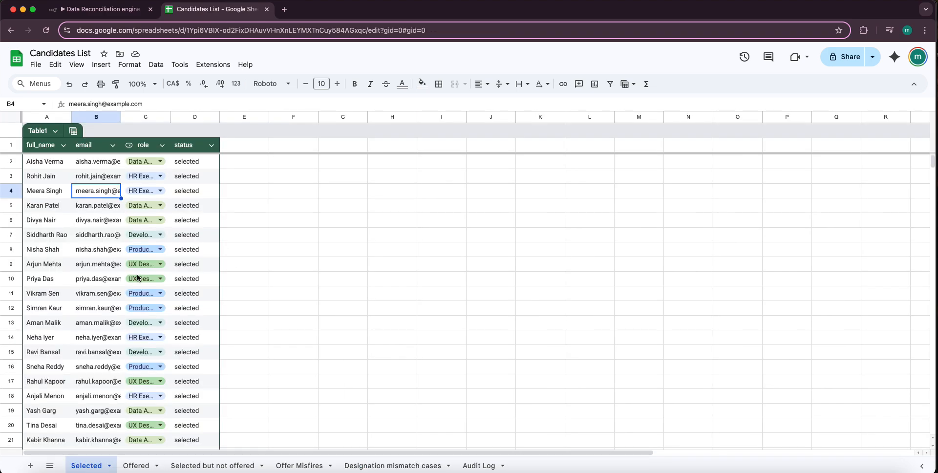
left_click(135, 466)
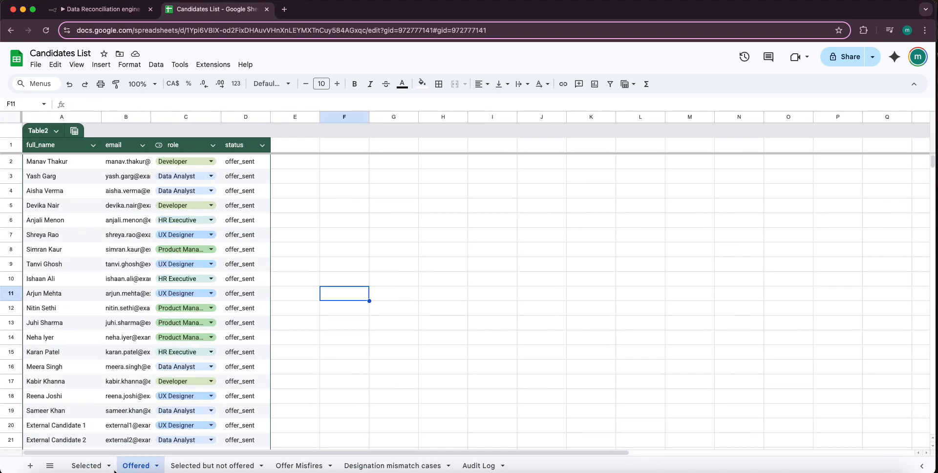
left_click(90, 465)
left_click(136, 466)
left_click(477, 467)
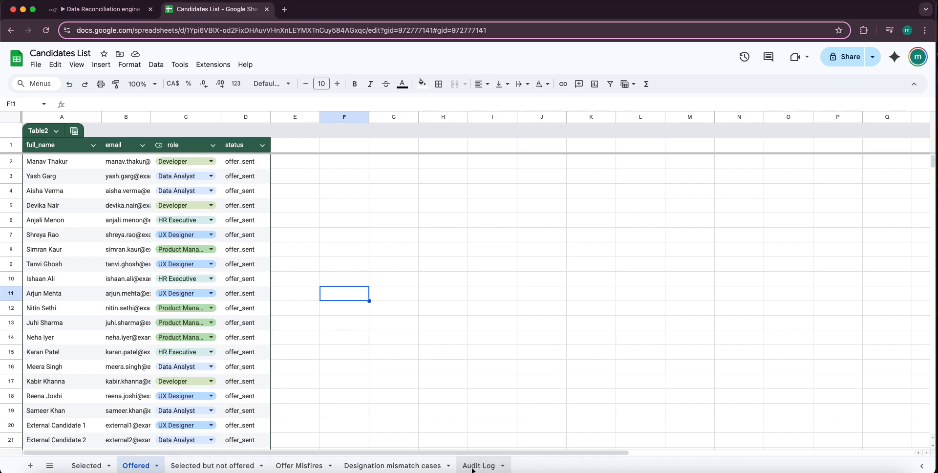
left_click(172, 183)
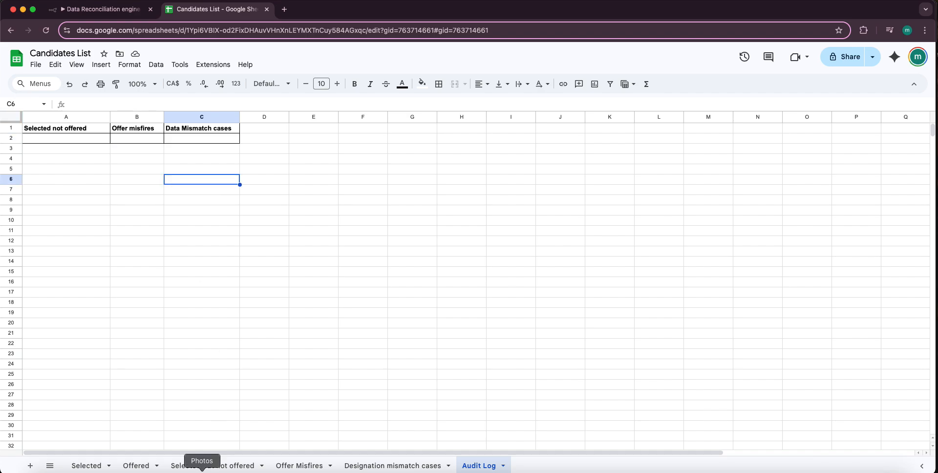
left_click(93, 466)
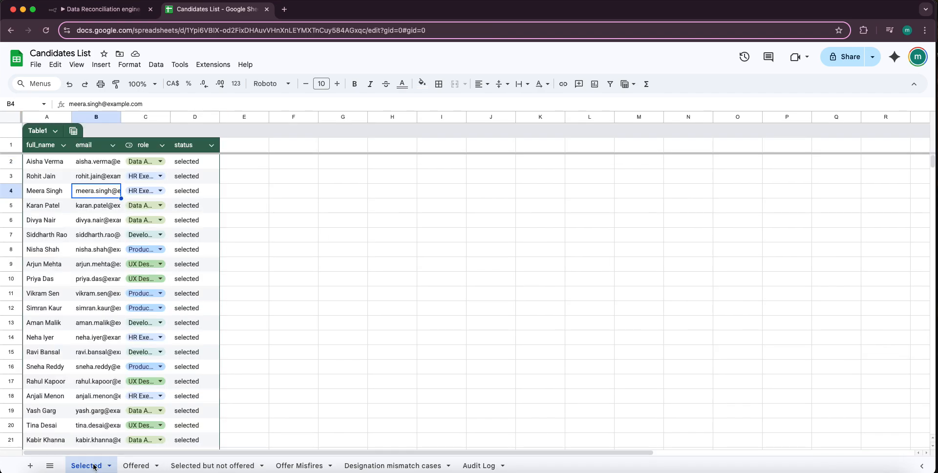
Switch to the n8n workflow and inspect the Google Sheets node that reads rows from the Selected sheet.
left_click(133, 11)
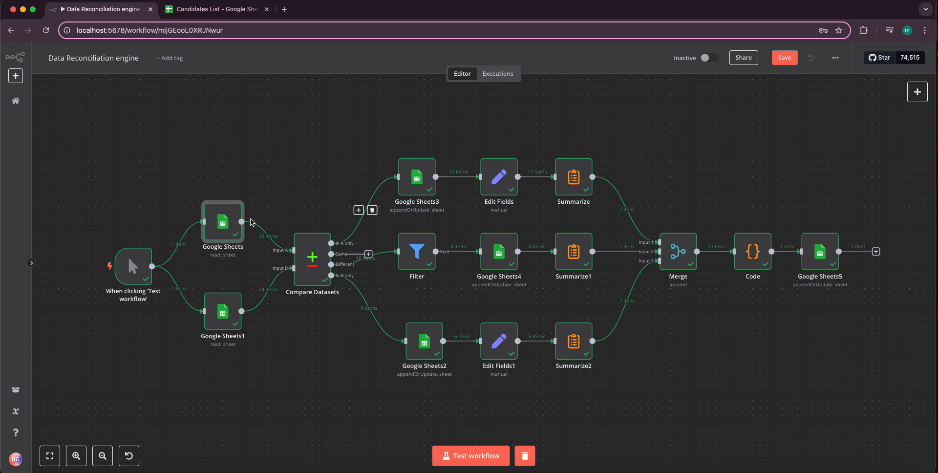
left_click(236, 194)
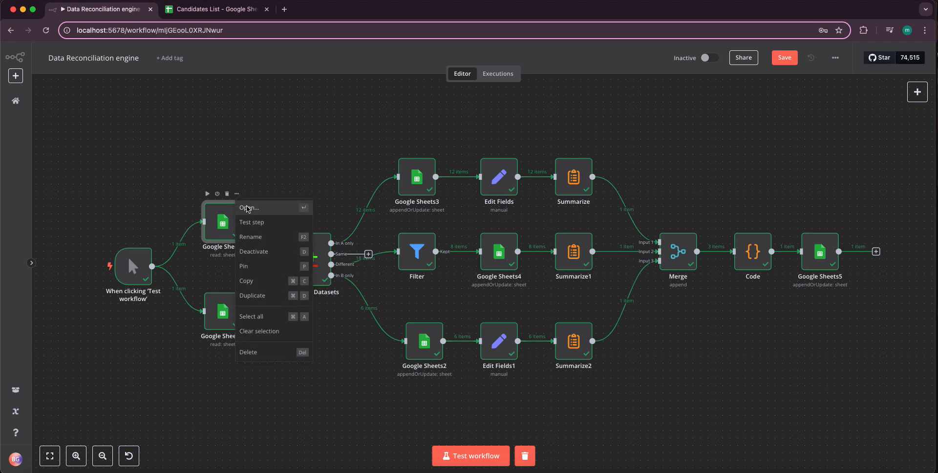
left_click(249, 208)
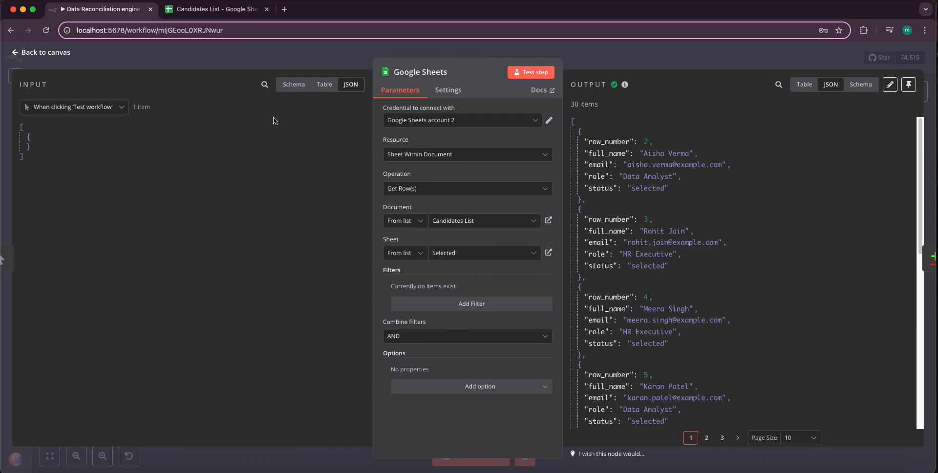
left_click(45, 52)
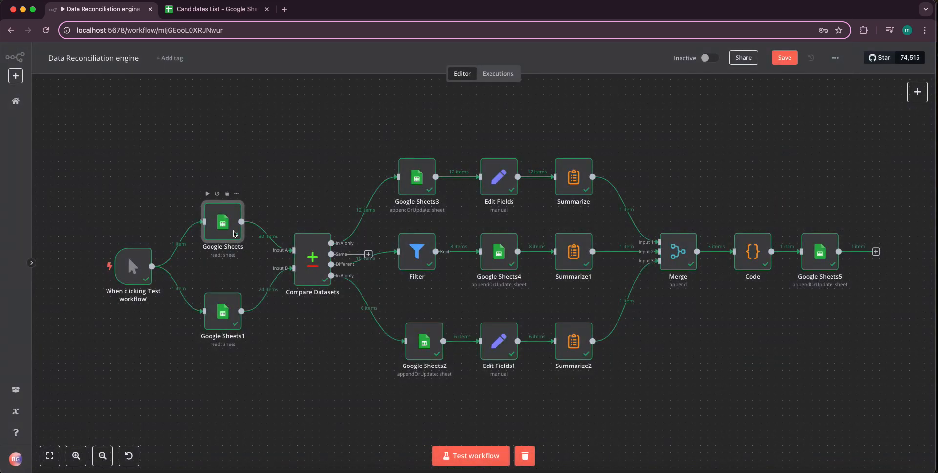
Inspect the parameters and output of the Google Sheets1 node that reads rows from the Offered sheet.
left_click(237, 287)
left_click(254, 299)
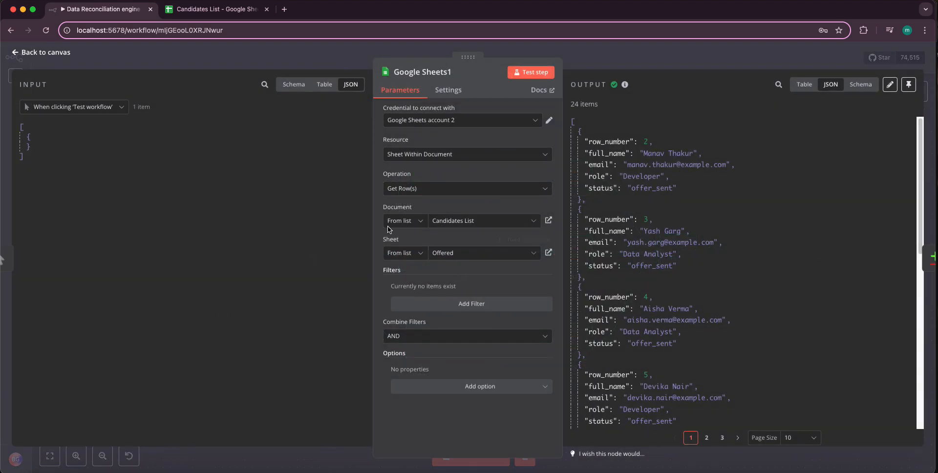
left_click(36, 54)
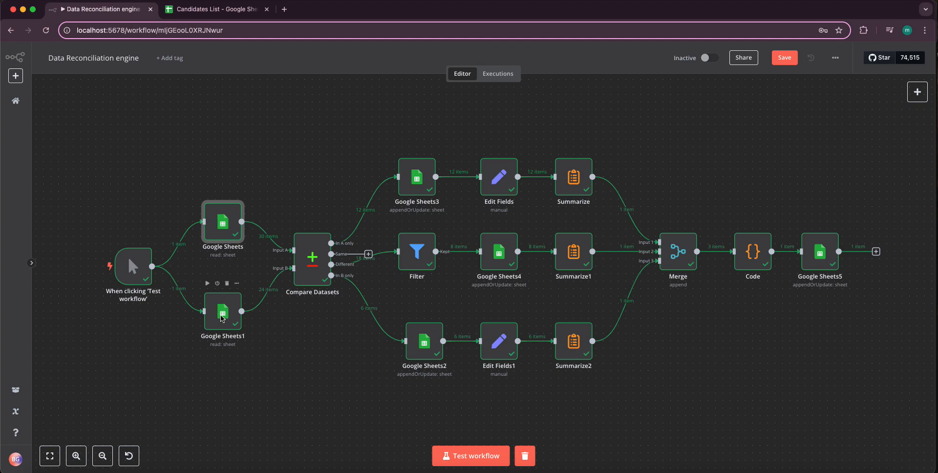
Switch to the Candidates List spreadsheet in Google Sheets and view the Selected but not offered sheet.
mouse_move(253, 232)
left_click(191, 12)
left_click(116, 14)
left_click(185, 13)
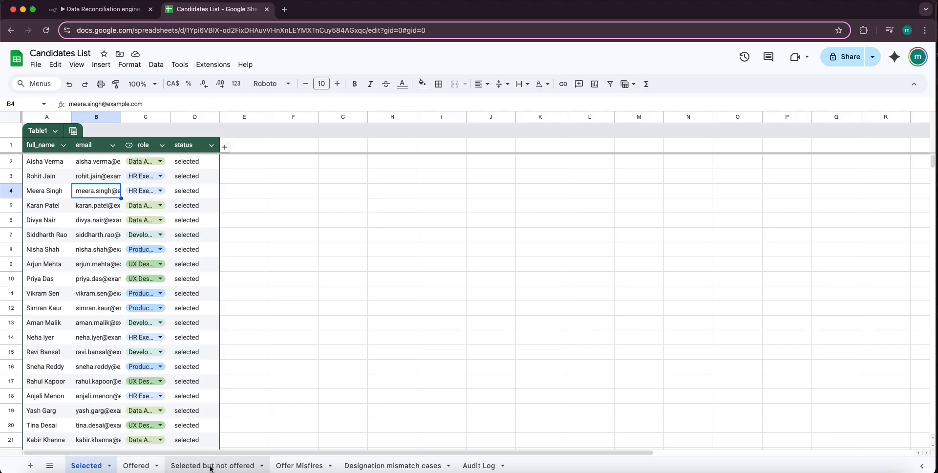
left_click(211, 466)
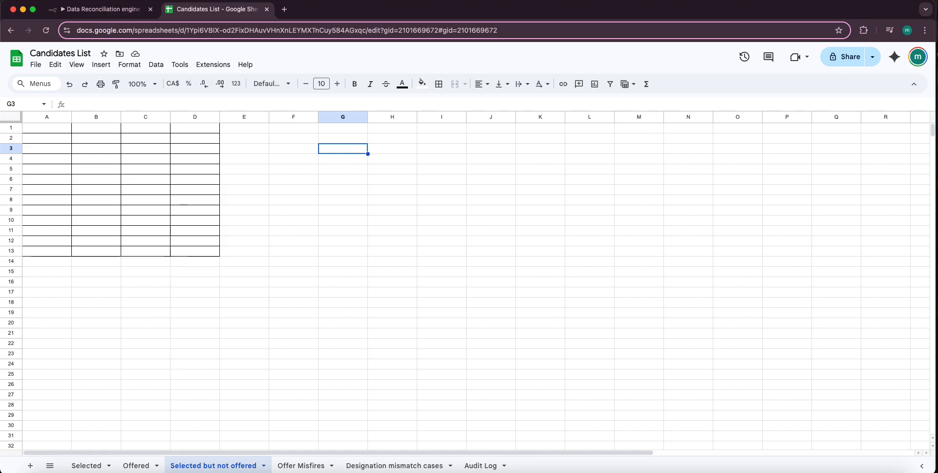
Return to the n8n workflow and examine the Compare Datasets node's match fields, difference handling and output branches.
left_click(132, 13)
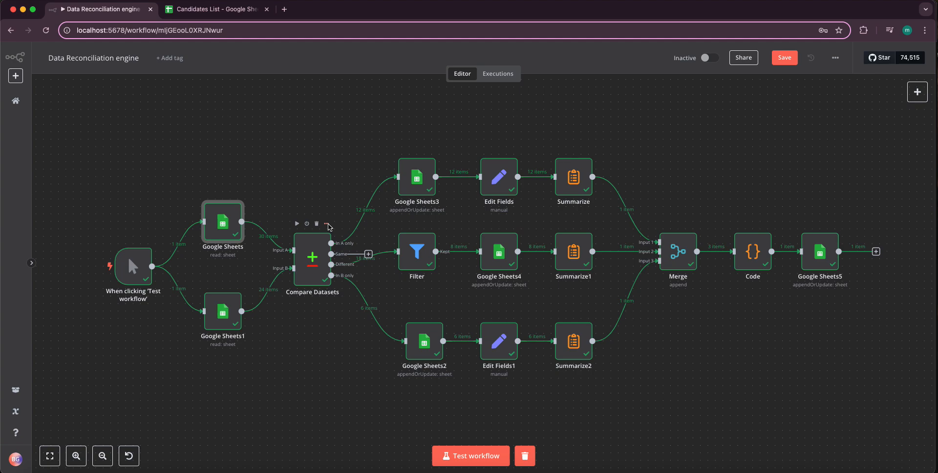
left_click(327, 224)
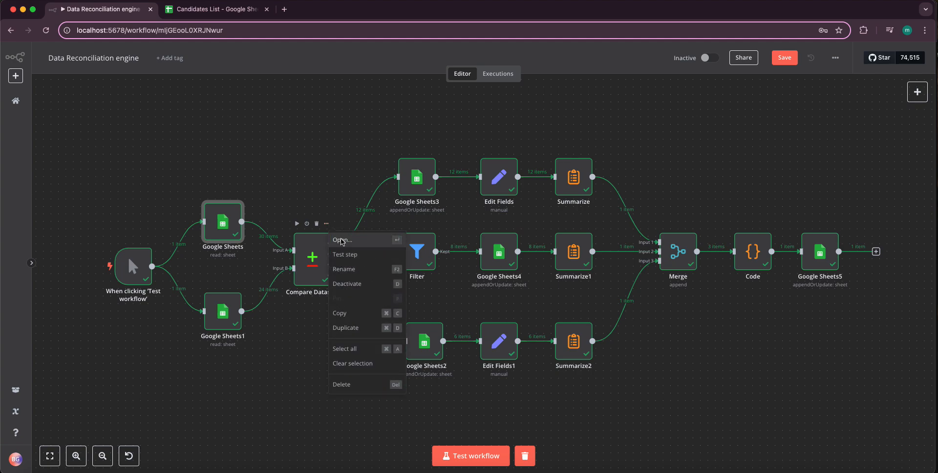
left_click(342, 240)
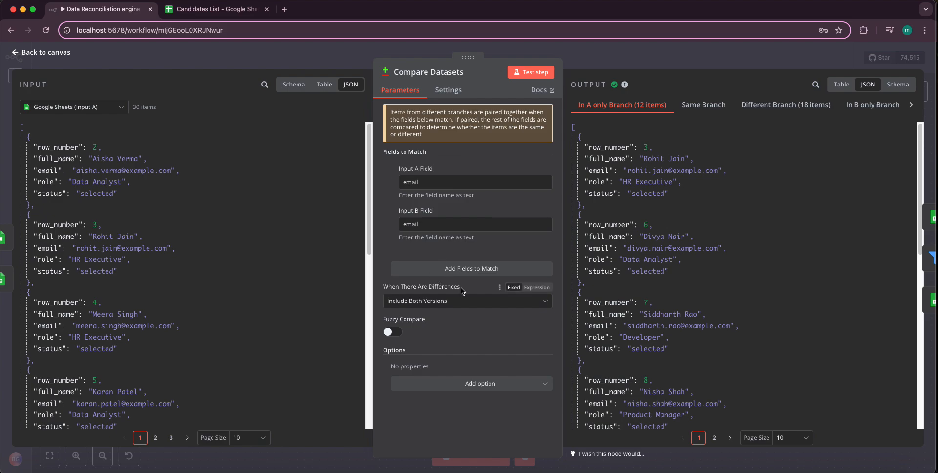
left_click(63, 51)
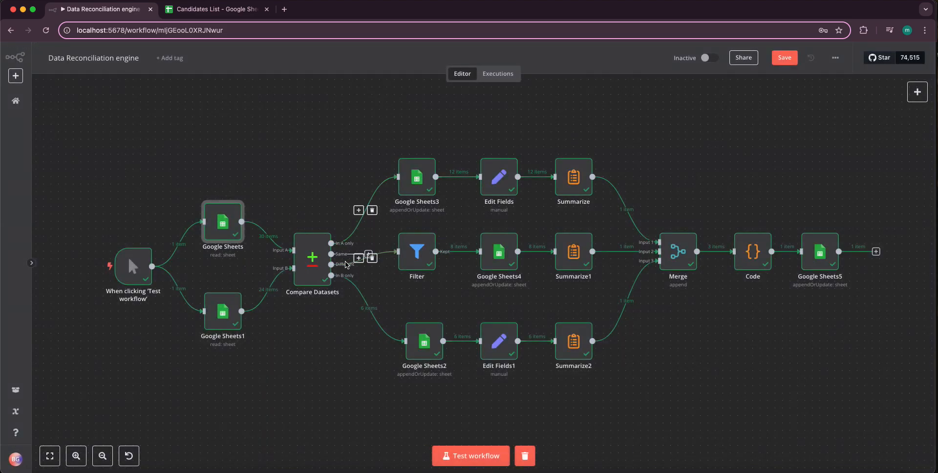
Examine the Compare Datasets output branches on the n8n canvas alongside the result sheets in the Candidates List spreadsheet.
mouse_move(349, 243)
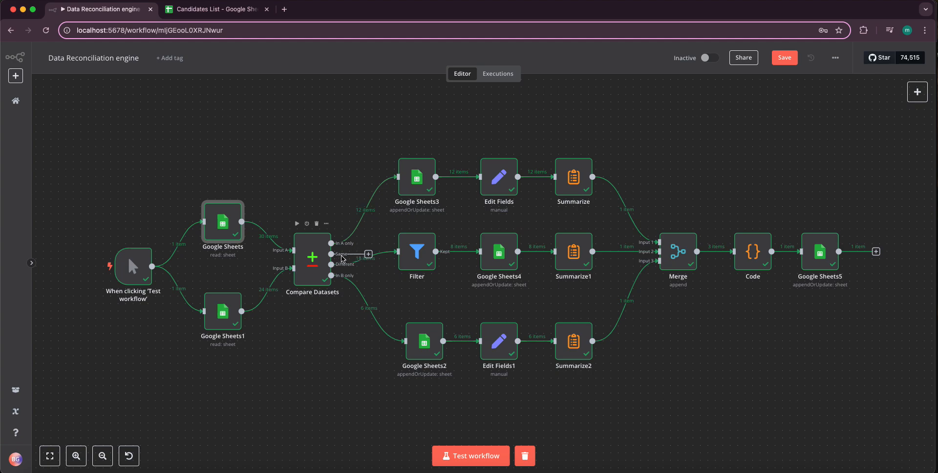
mouse_move(346, 259)
left_click(372, 257)
mouse_move(337, 266)
left_click(197, 15)
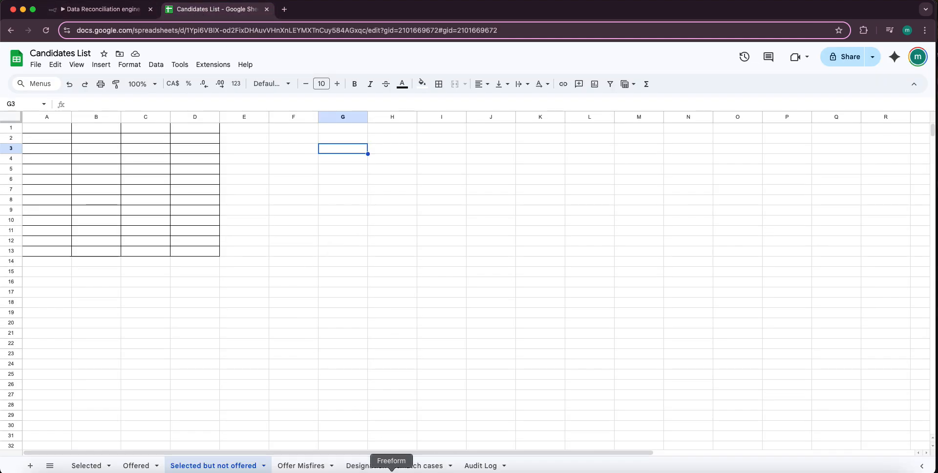
left_click(394, 467)
left_click(232, 467)
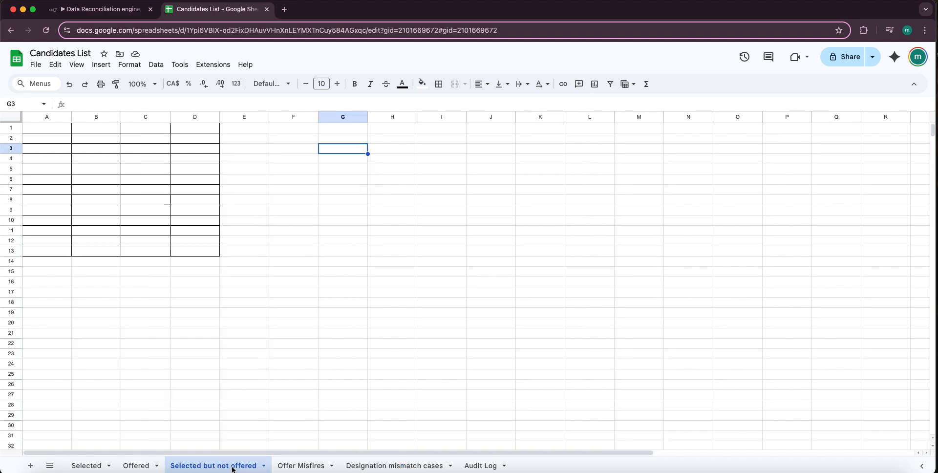
left_click(122, 11)
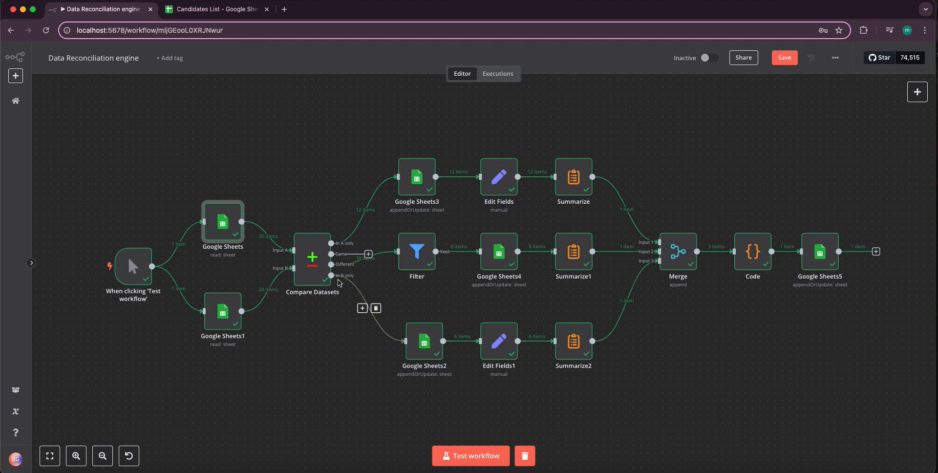
left_click(228, 11)
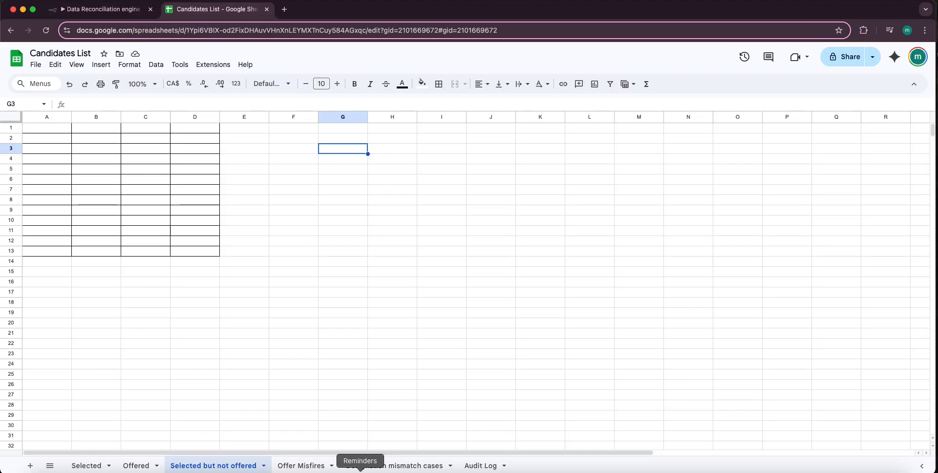
left_click(96, 8)
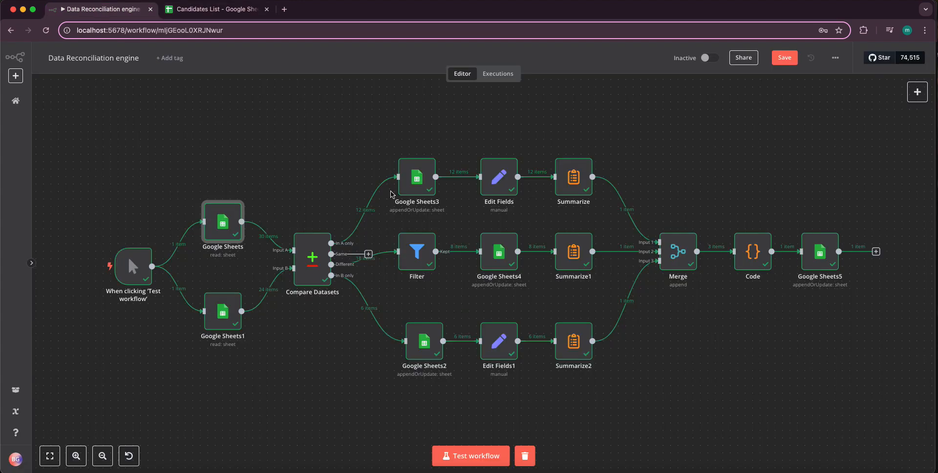
Examine the Filter node's role conditions, comparing its incoming records with the kept items.
mouse_move(561, 227)
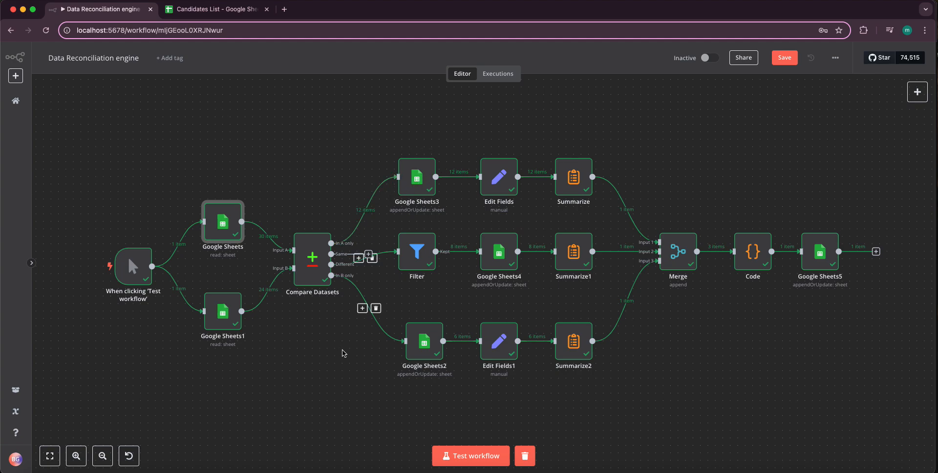
mouse_move(414, 357)
right_click(432, 234)
left_click(441, 240)
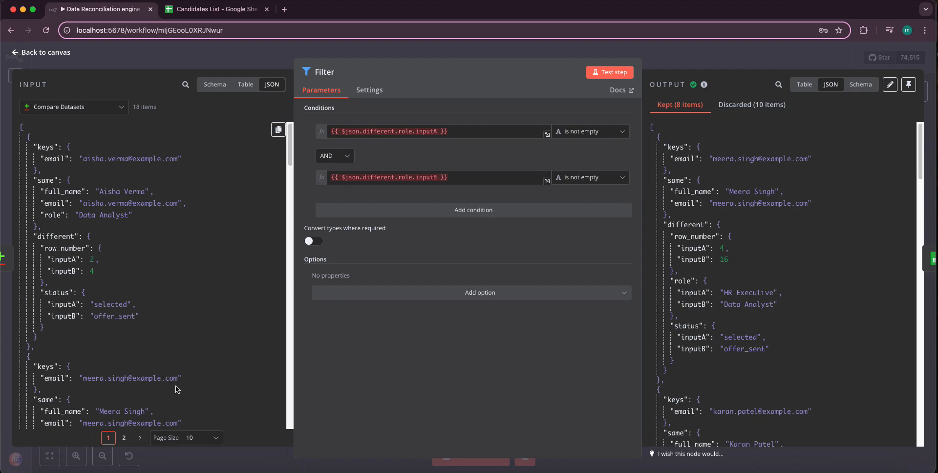
scroll(178, 389, "down", 3)
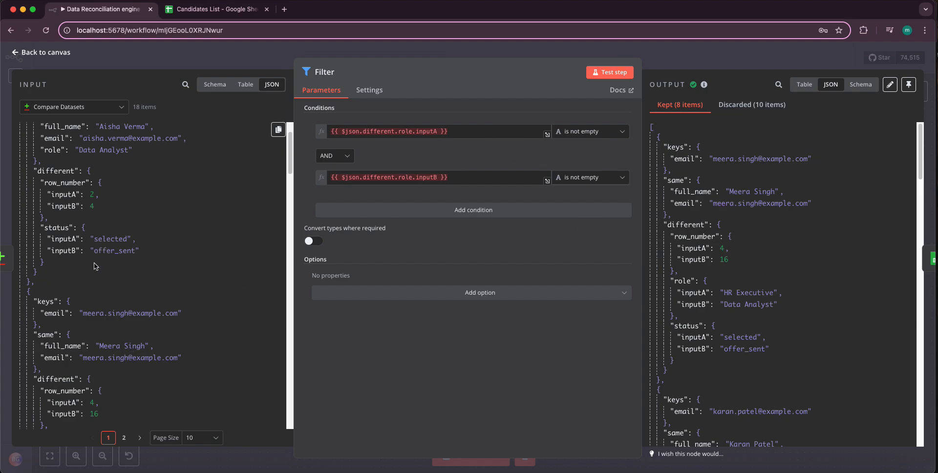
scroll(112, 347, "down", 4)
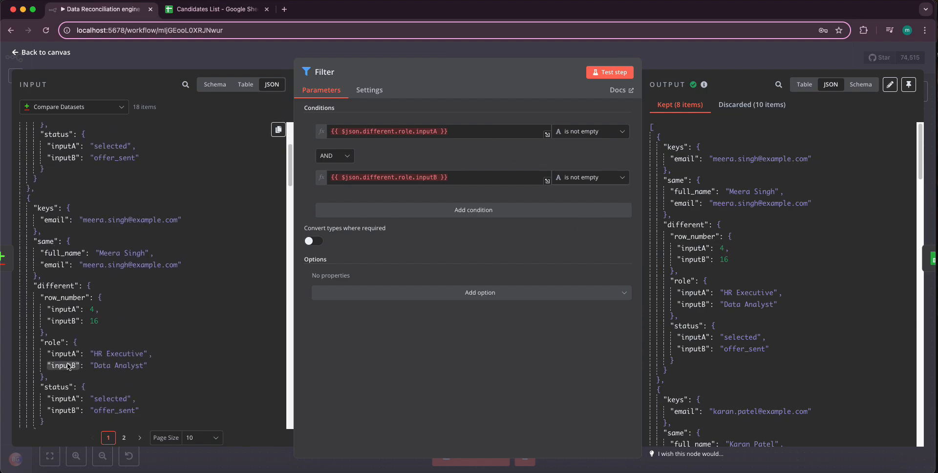
scroll(69, 367, "up", 3)
scroll(70, 362, "down", 3)
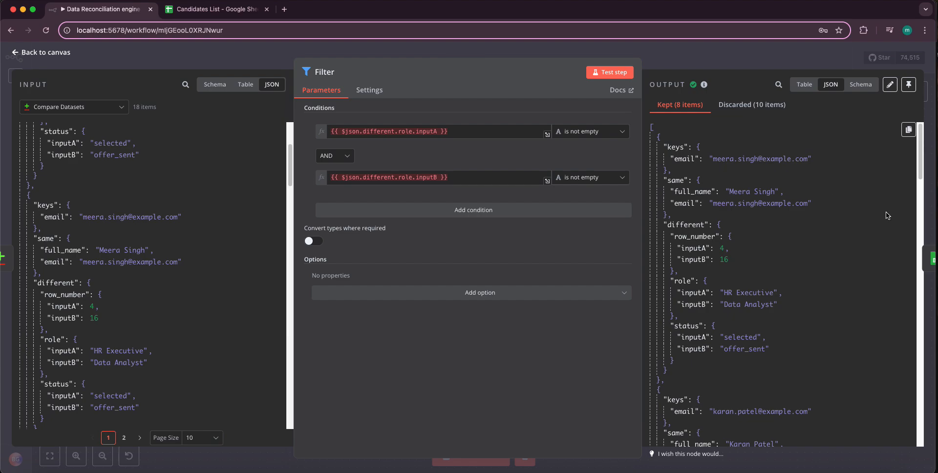
left_click(33, 52)
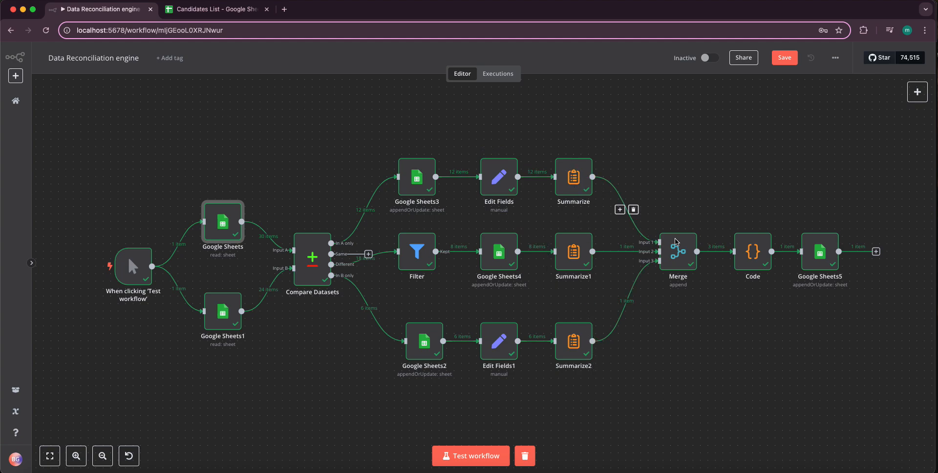
Inspect the Merge node's mode, number of inputs and combined email counts.
left_click(692, 223)
left_click(718, 240)
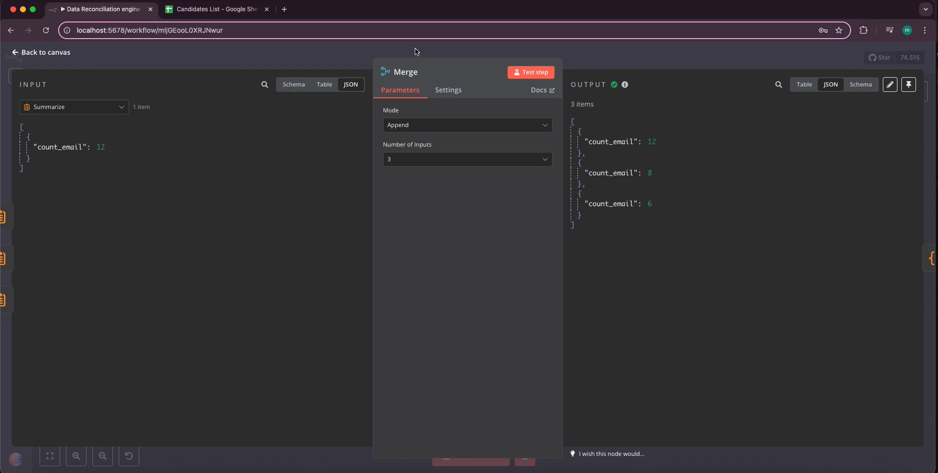
left_click(42, 52)
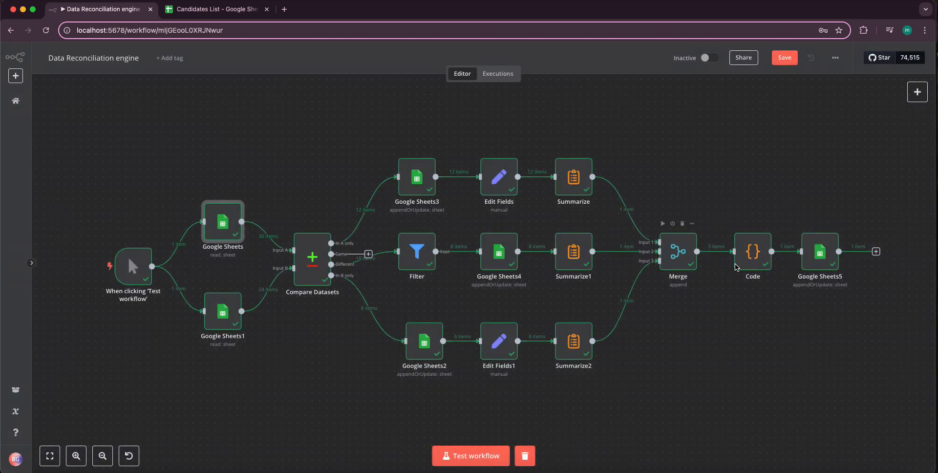
Inspect the Code node's JavaScript and its output fields for offers to be sent, data mismatches and offer misfires.
left_click(768, 224)
left_click(774, 239)
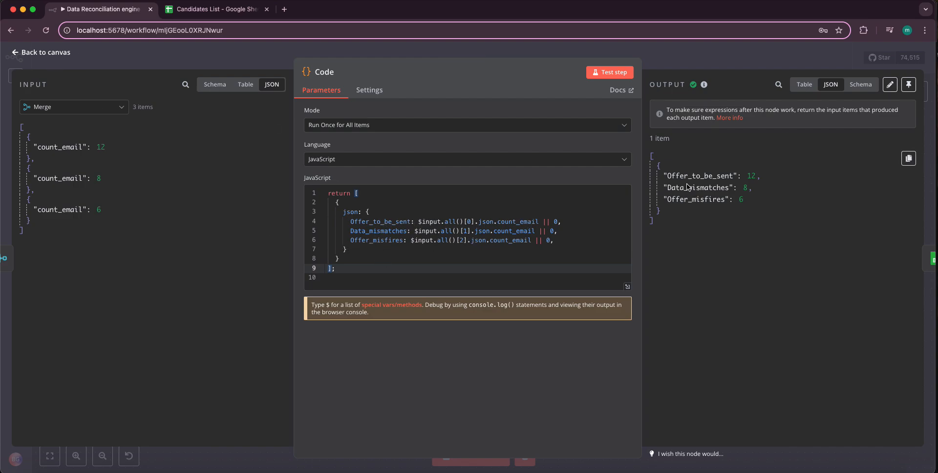
left_click(34, 55)
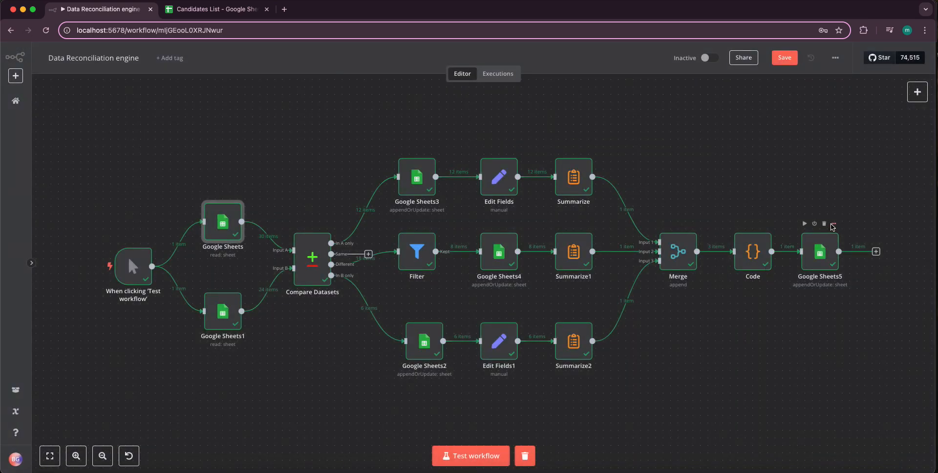
Inspect the Google Sheets5 node's target sheet, match column and field mappings for the Audit Log, comparing its input and output.
left_click(834, 223)
left_click(840, 239)
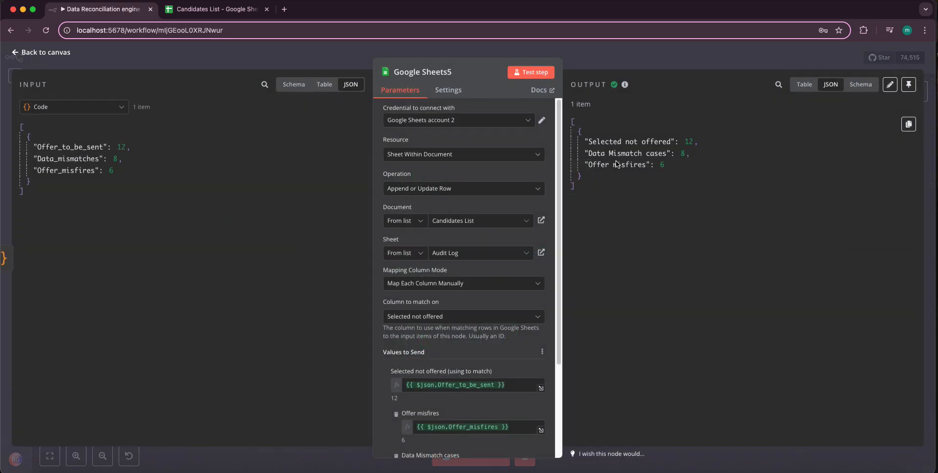
scroll(484, 365, "down", 5)
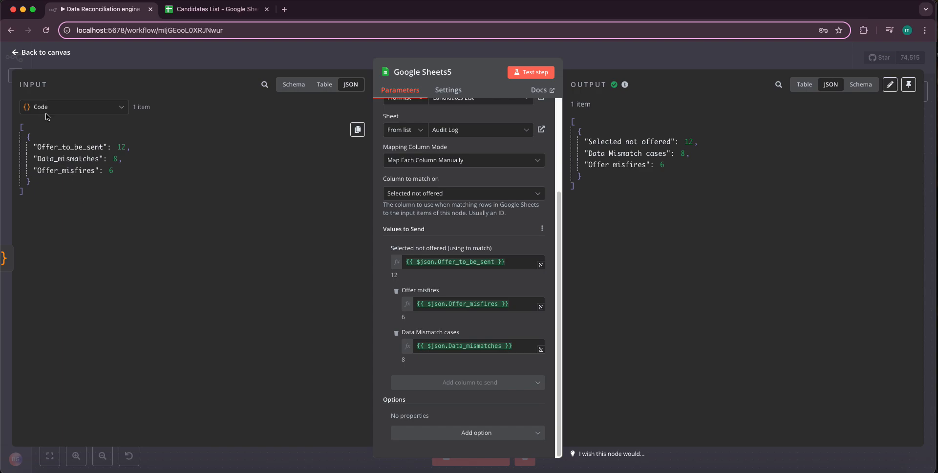
left_click(50, 54)
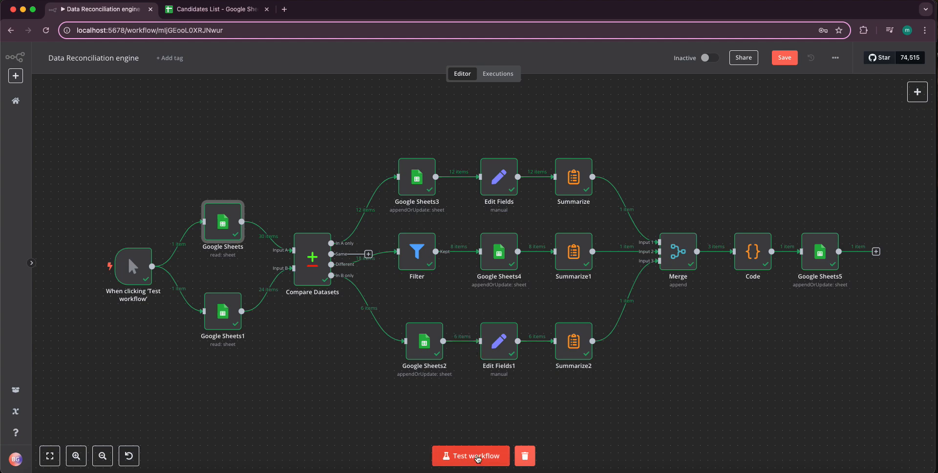
Run the test workflow, and view the Selected but not offered sheet in the Candidates List spreadsheet in Google Sheets.
left_click(478, 458)
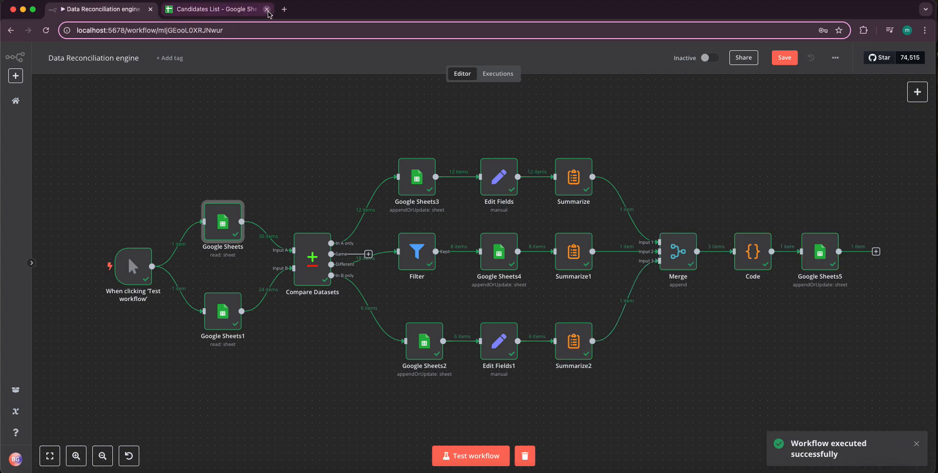
left_click(233, 15)
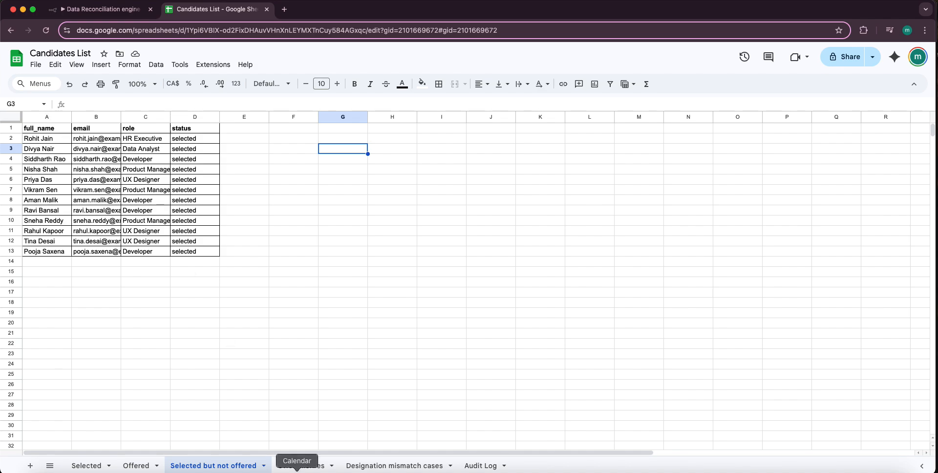
left_click(302, 467)
left_click(244, 467)
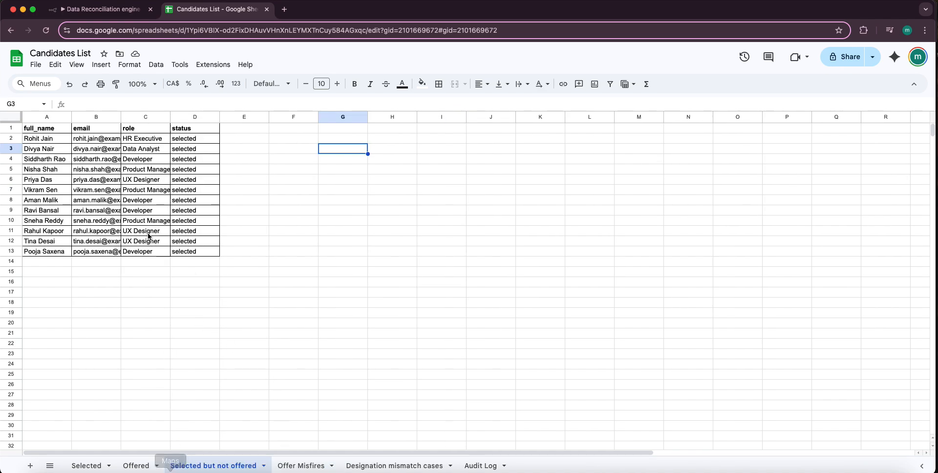
Copy the first candidate's email from Selected but not offered and search for it in the Selected and Offered sheets.
left_click(41, 142)
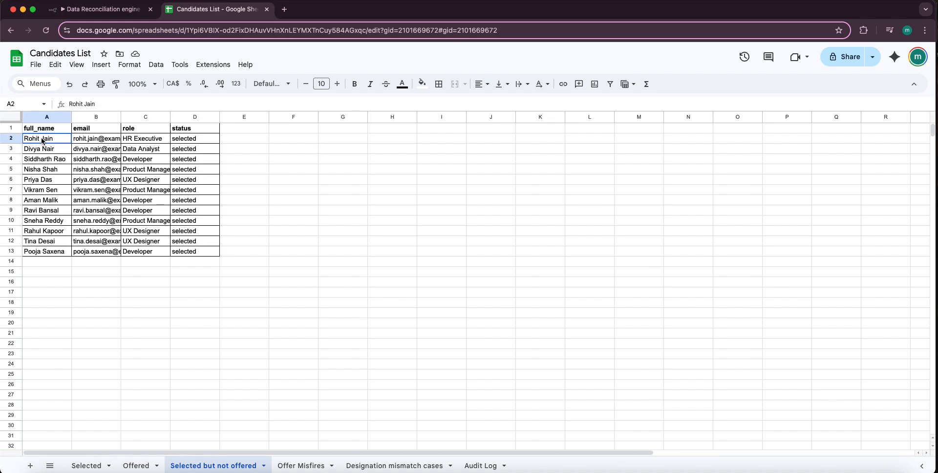
left_click(86, 141)
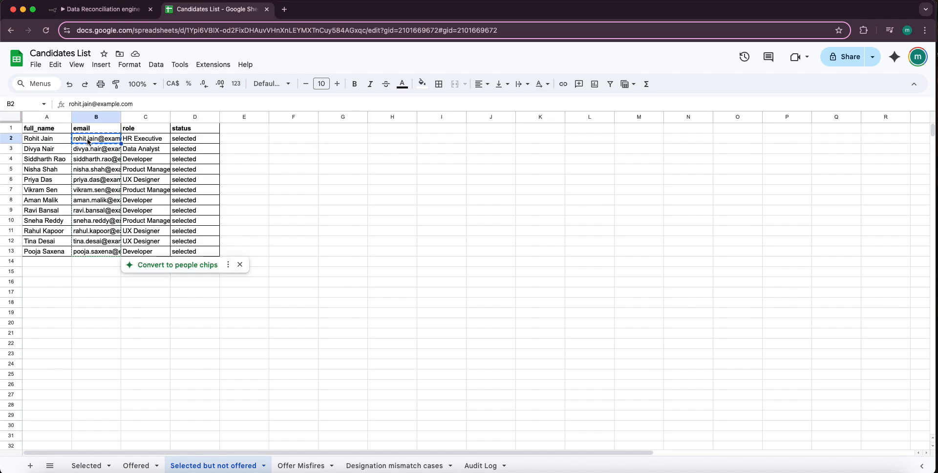
left_click(87, 466)
left_click(334, 275)
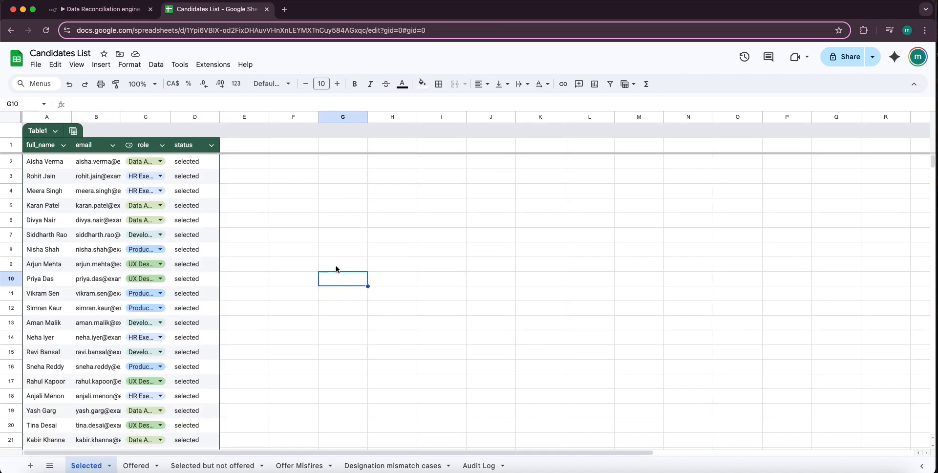
key("ctrl+f")
key("ctrl+v")
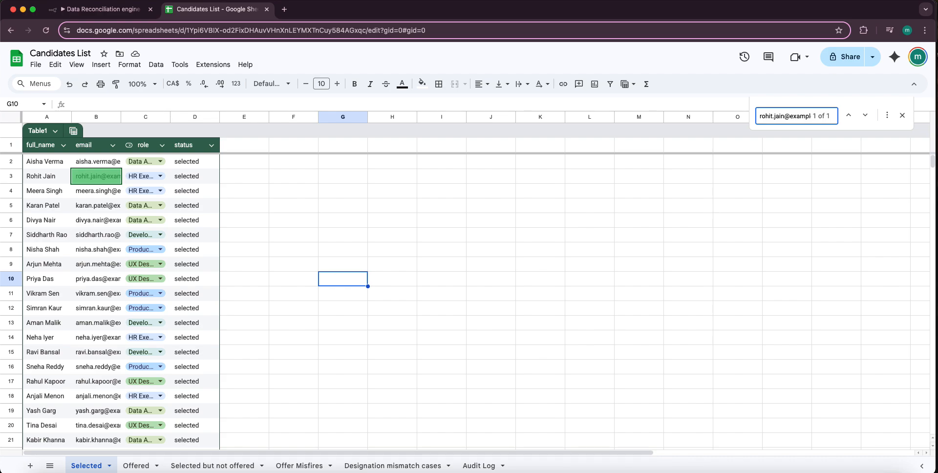
left_click(137, 466)
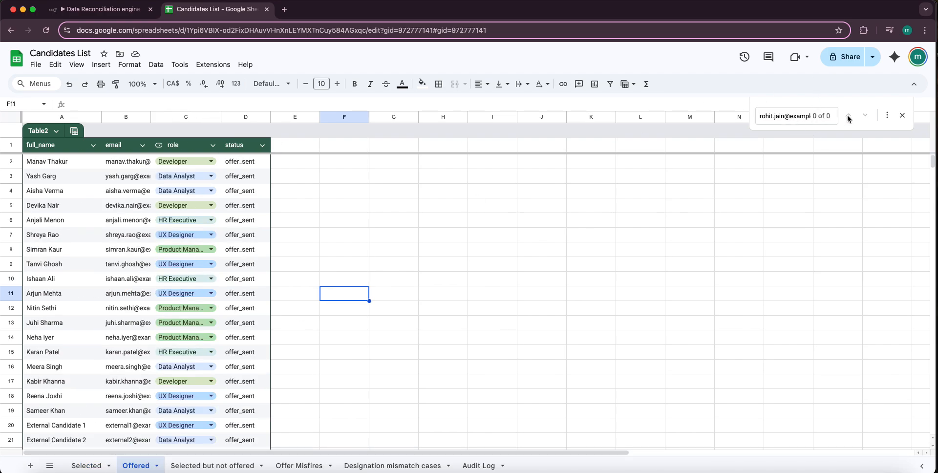
left_click(903, 115)
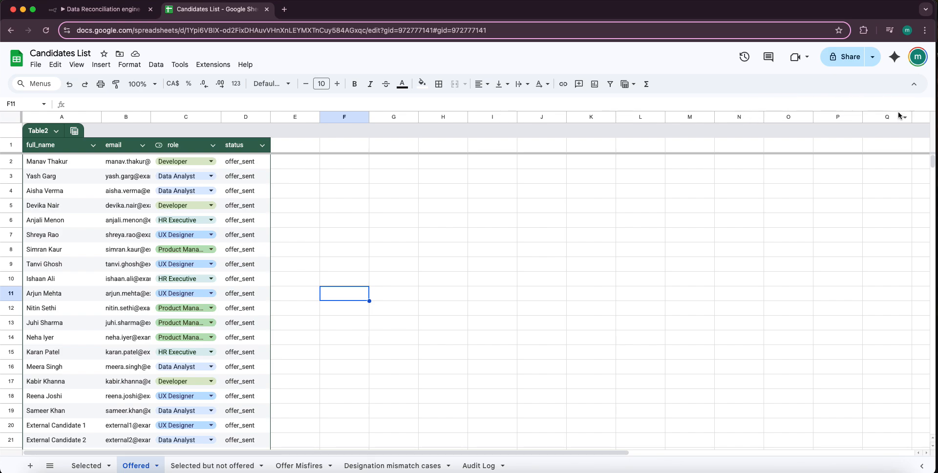
Check the external candidates in the Offer Misfires sheet against the records in the Selected and Offered sheets.
left_click(313, 464)
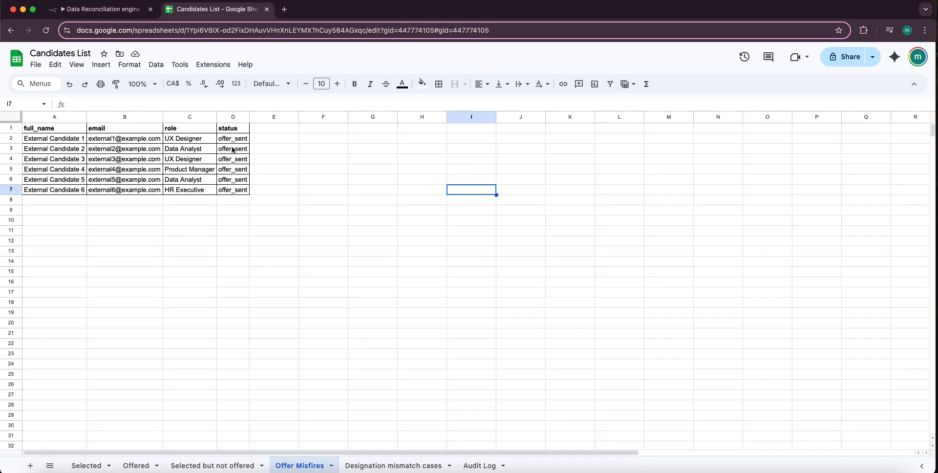
left_click(124, 143)
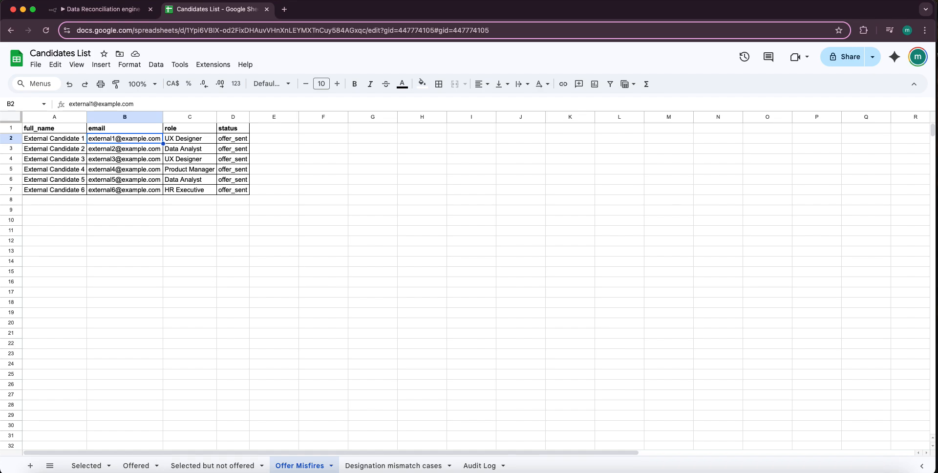
left_click(95, 464)
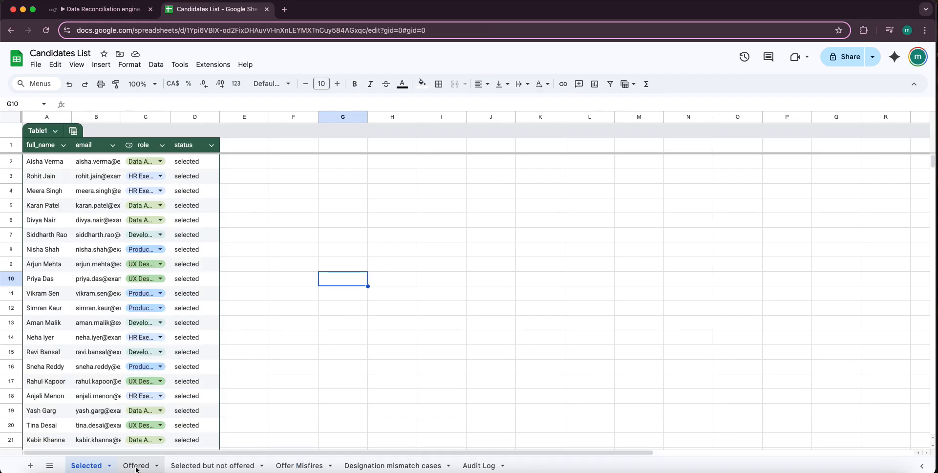
left_click(136, 465)
scroll(34, 260, "down", 5)
scroll(73, 230, "up", 2)
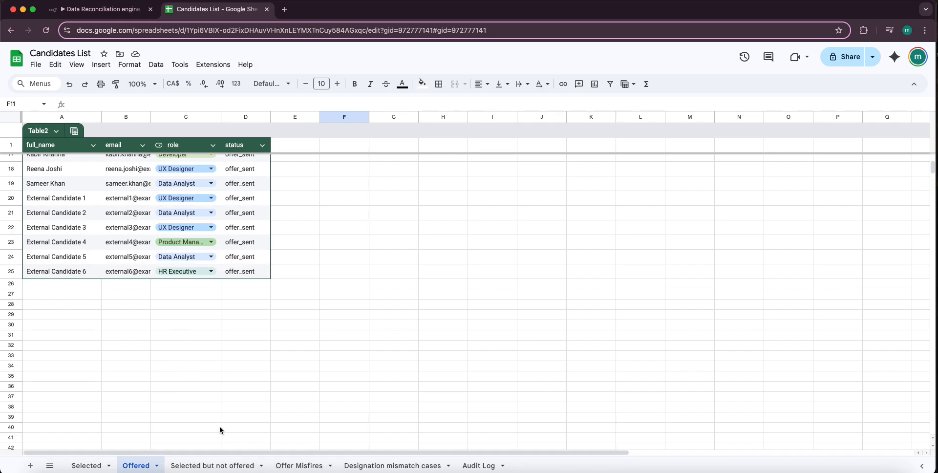
left_click(212, 466)
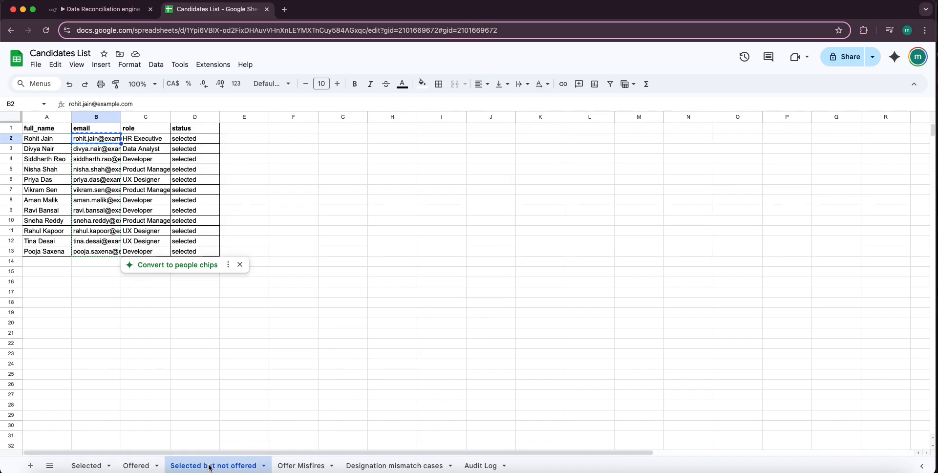
left_click(283, 467)
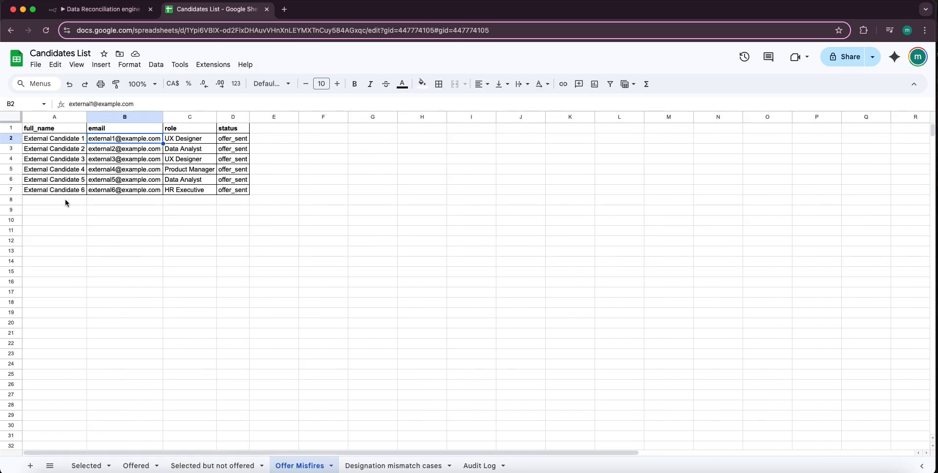
Review the selected and offered roles in the Designation mismatch cases sheet and the summary counts in the Audit Log sheet.
left_click(371, 467)
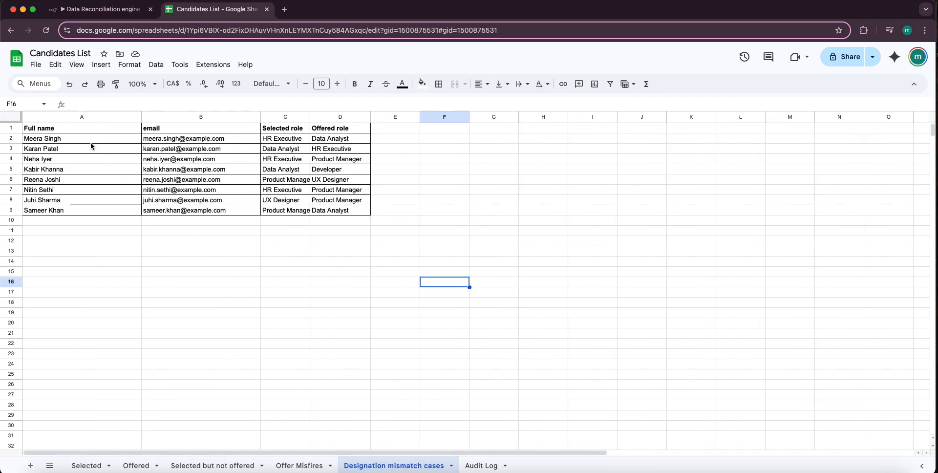
left_click(188, 142)
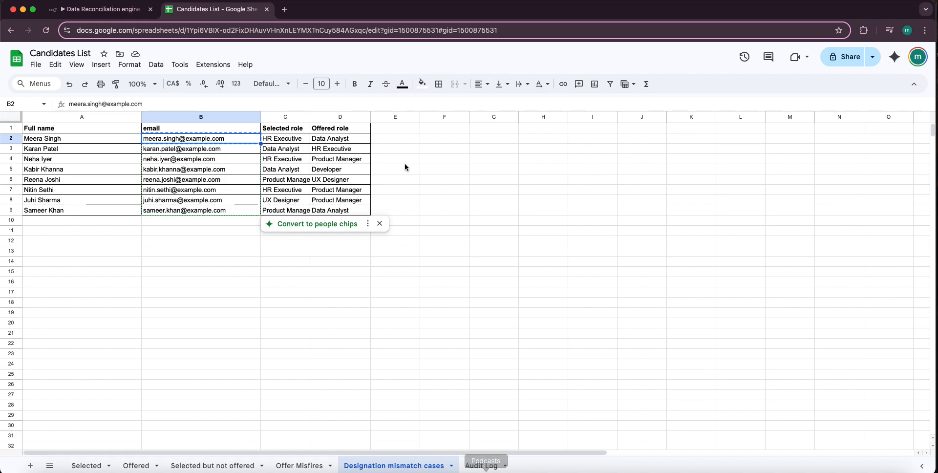
left_click(486, 466)
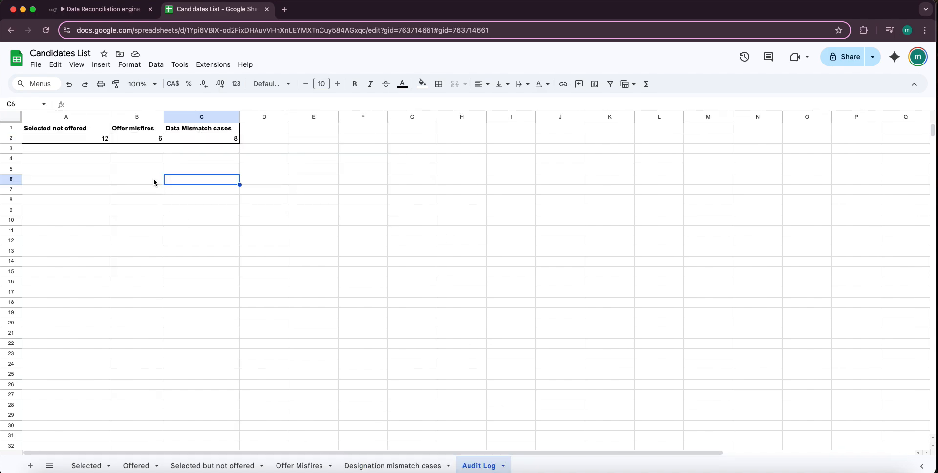